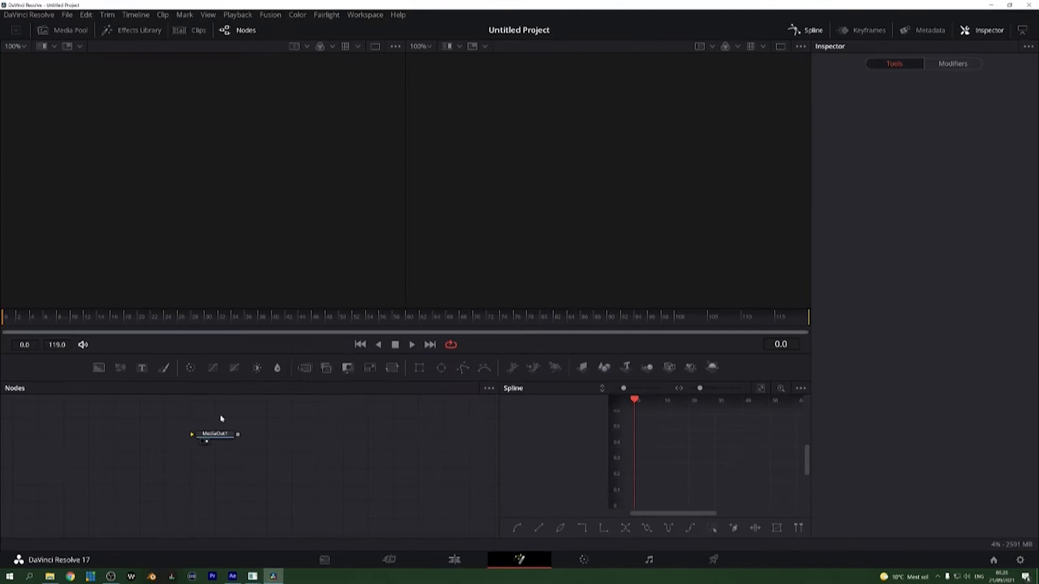
Step: Move MediaOut1 aside to make room and add a Background node to the composition
{"action": "left_click_drag", "start_coordinate": [235, 441], "coordinate": [421, 474]}
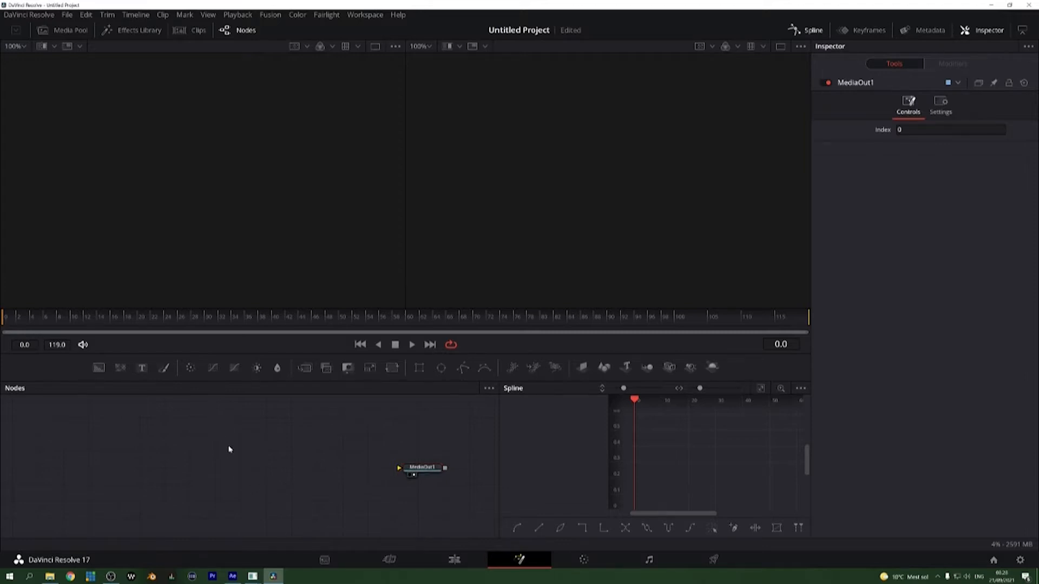
{"action": "key", "text": "shift+space"}
{"action": "type", "text": "bac"}
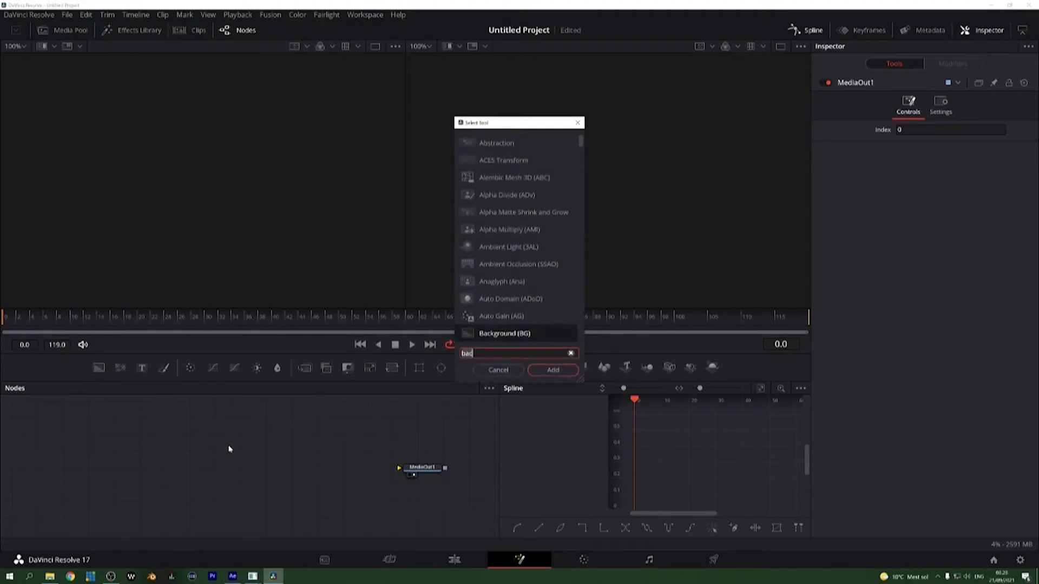
{"action": "type", "text": "kground"}
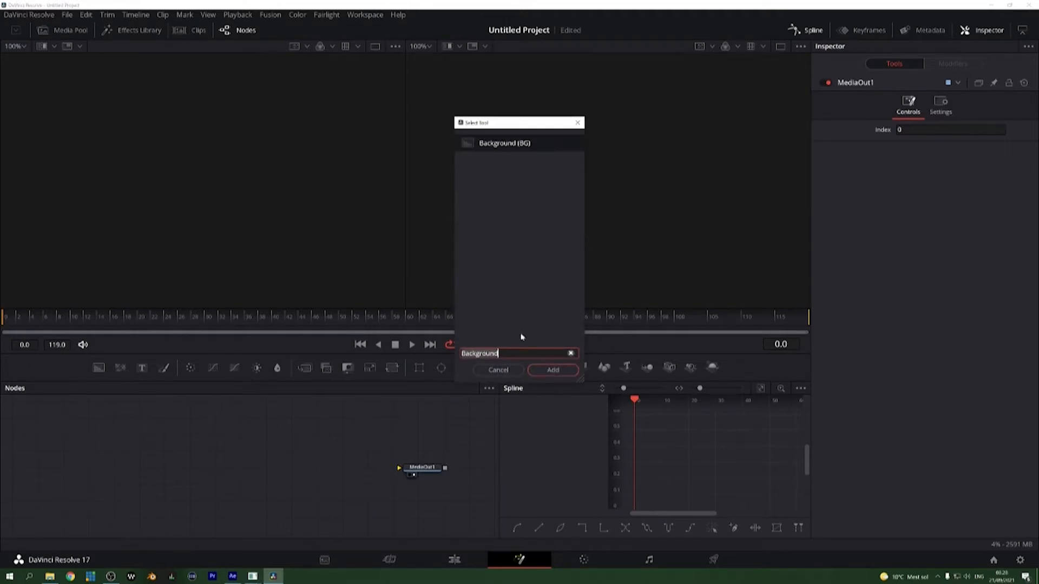
{"action": "left_click", "coordinate": [564, 372]}
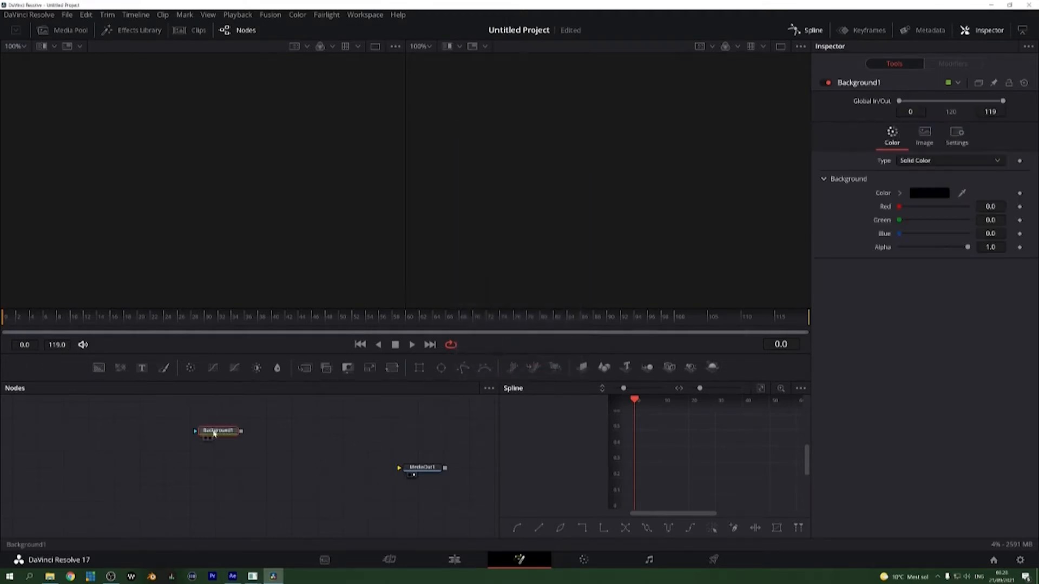
Step: Display the Background node's output in the viewers, switching it between the first and second viewer
{"action": "key", "text": "1"}
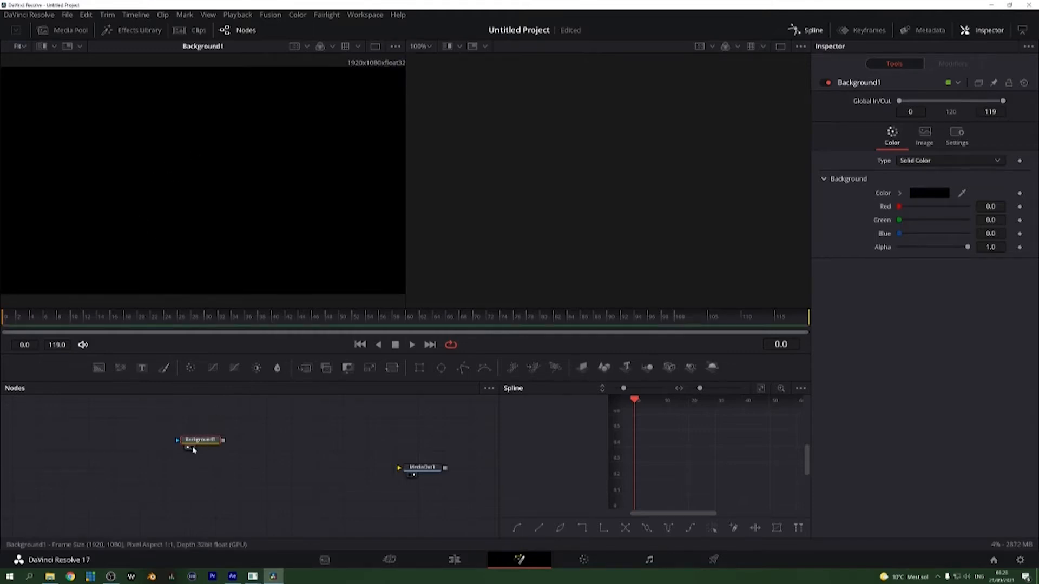
{"action": "key", "text": "2"}
{"action": "key", "text": "1"}
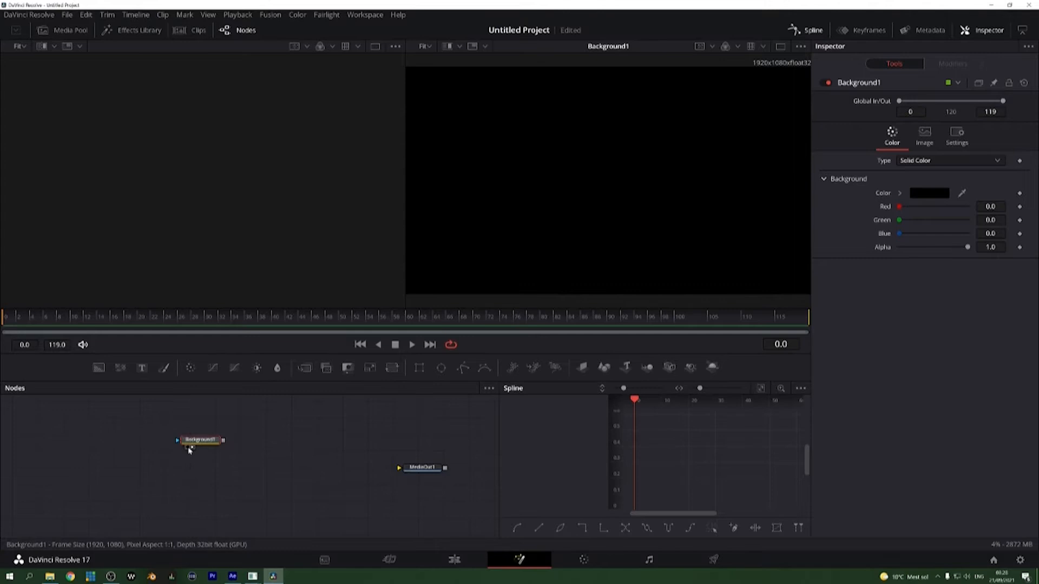
{"action": "key", "text": "1"}
{"action": "key", "text": "2"}
Step: Set the Background node's solid color to green, with red 0.035294, green 0.780392 and blue 0.0
{"action": "left_click", "coordinate": [929, 193]}
{"action": "left_click", "coordinate": [595, 193]}
{"action": "left_click", "coordinate": [644, 215]}
{"action": "left_click", "coordinate": [634, 385]}
Step: Connect the Background node to MediaOut1 and check the output in the second viewer and on the Edit page
{"action": "left_click_drag", "start_coordinate": [199, 444], "coordinate": [400, 469]}
{"action": "left_click", "coordinate": [421, 468]}
{"action": "key", "text": "2"}
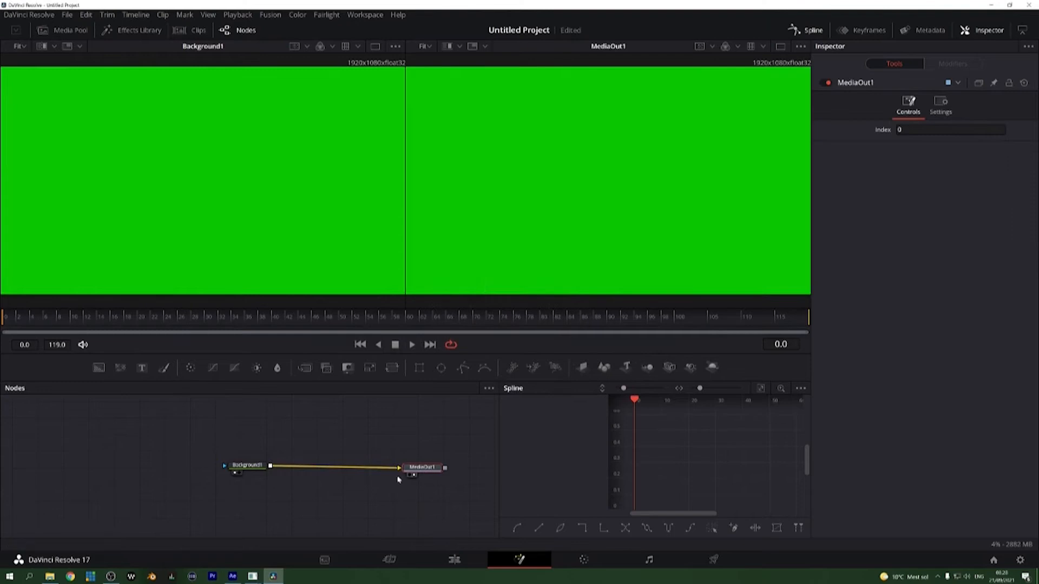
{"action": "left_click", "coordinate": [444, 563]}
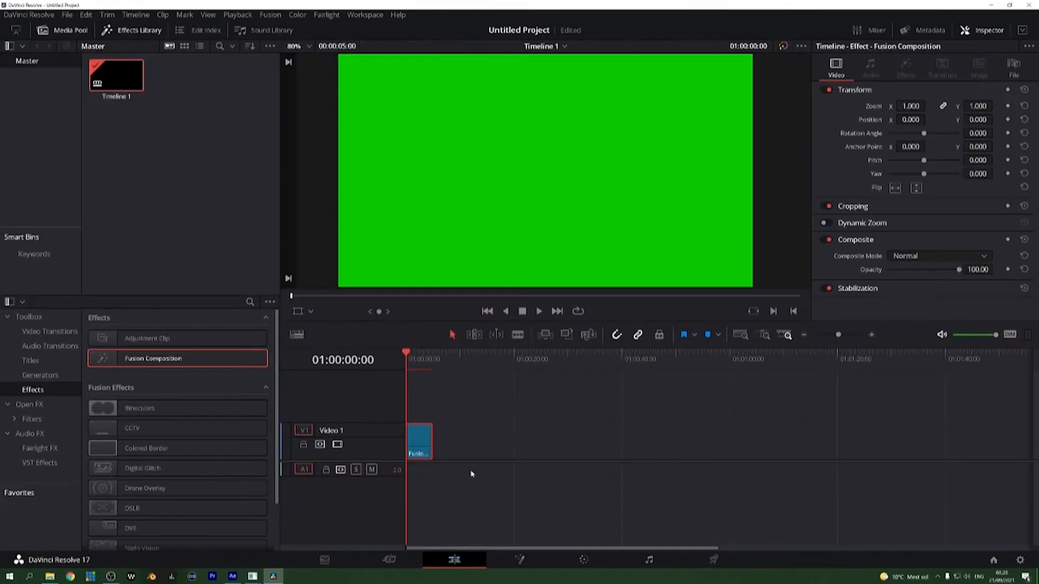
{"action": "left_click", "coordinate": [522, 564]}
Step: Disconnect the Background node from MediaOut1 and add a Text+ node reading AUTO-RESIZING
{"action": "left_click_drag", "start_coordinate": [398, 467], "coordinate": [408, 416]}
{"action": "key", "text": "shift+space"}
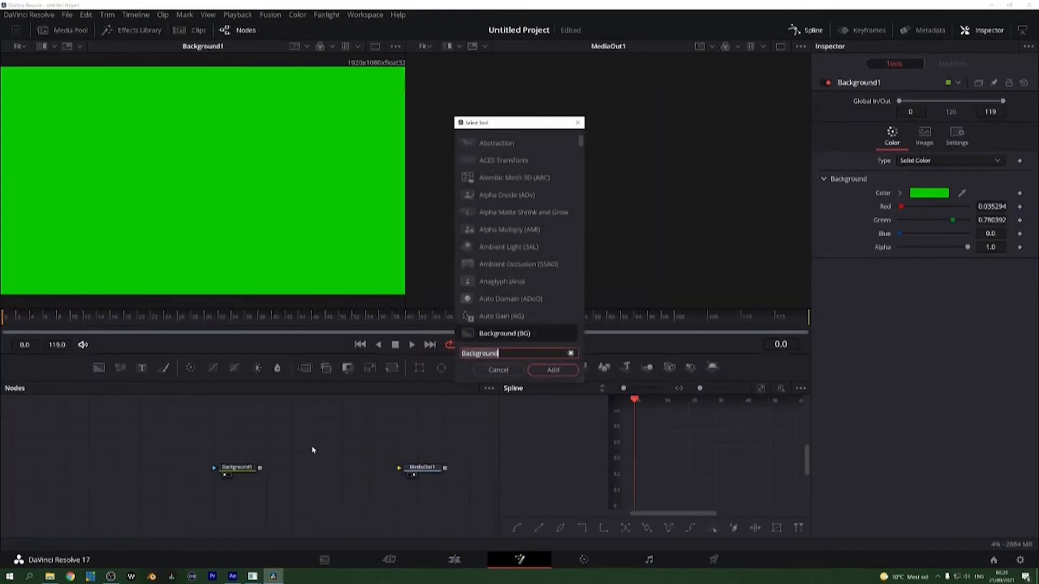
{"action": "type", "text": "tex"}
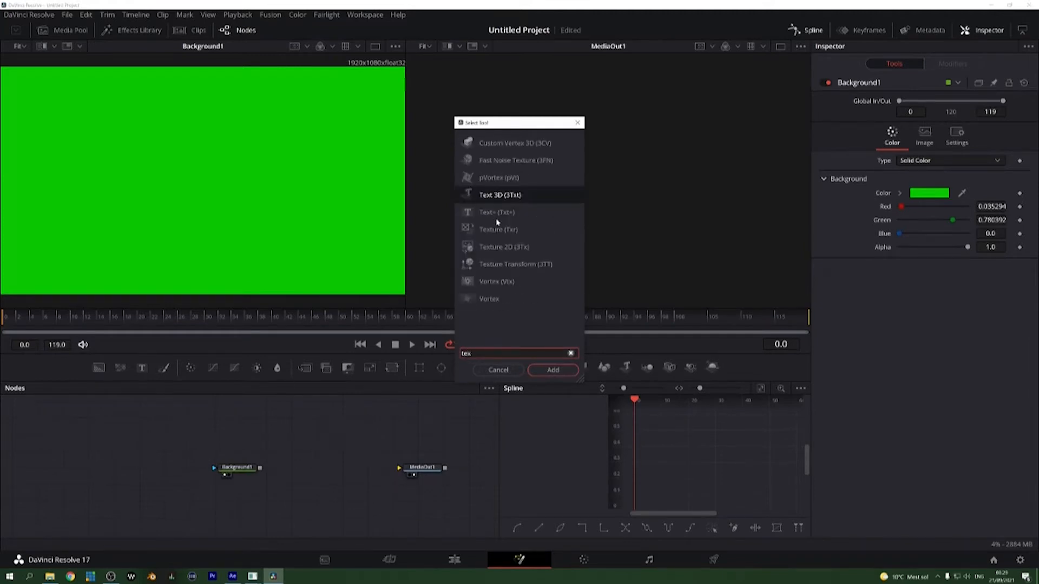
{"action": "double_click", "coordinate": [497, 217]}
{"action": "type", "text": "AUTO-RESIZING"}
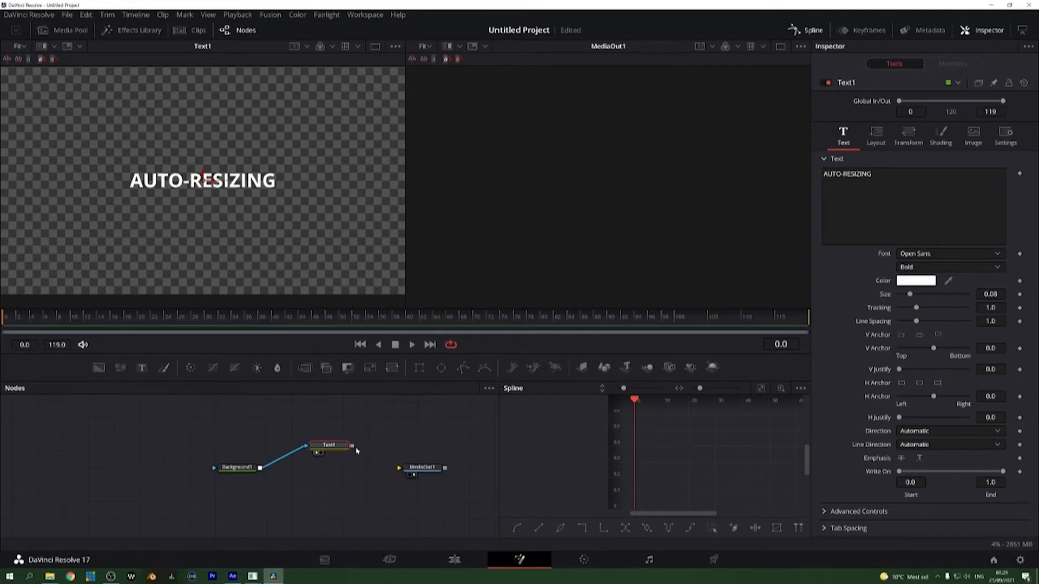
Step: Try chaining the Text and Background nodes into MediaOut1 in both orders, and remove the connections
{"action": "left_click_drag", "start_coordinate": [353, 447], "coordinate": [400, 469]}
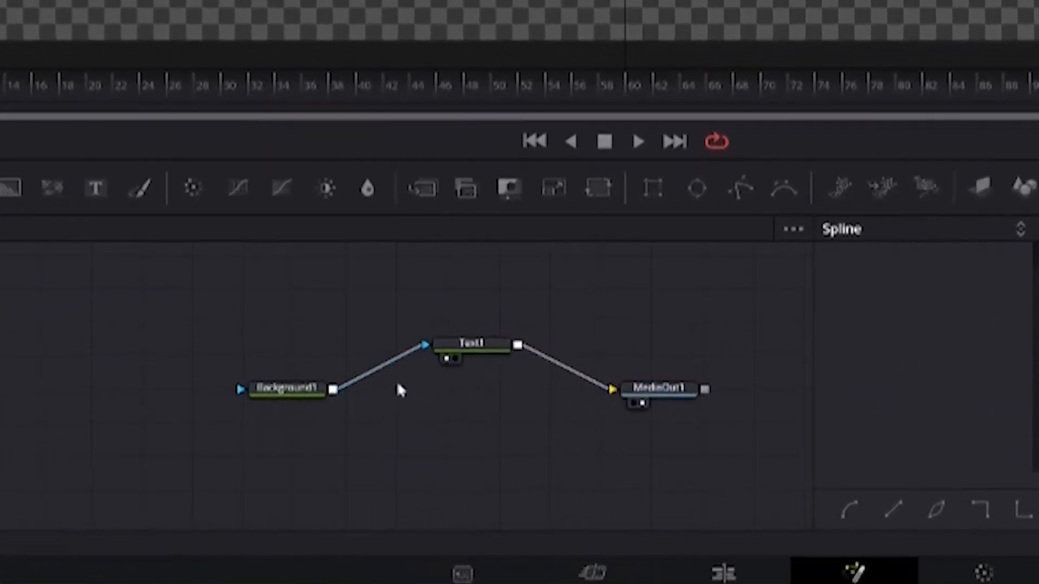
{"action": "left_click", "coordinate": [591, 380]}
{"action": "left_click", "coordinate": [415, 350]}
{"action": "left_click_drag", "start_coordinate": [489, 350], "coordinate": [242, 389]}
{"action": "left_click_drag", "start_coordinate": [333, 389], "coordinate": [612, 389]}
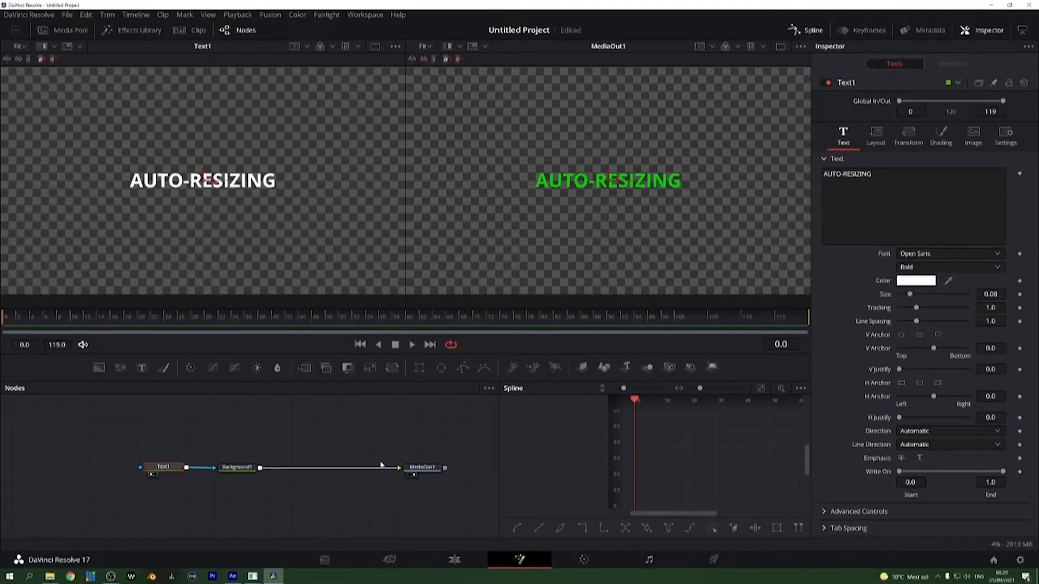
{"action": "left_click_drag", "start_coordinate": [381, 465], "coordinate": [211, 474]}
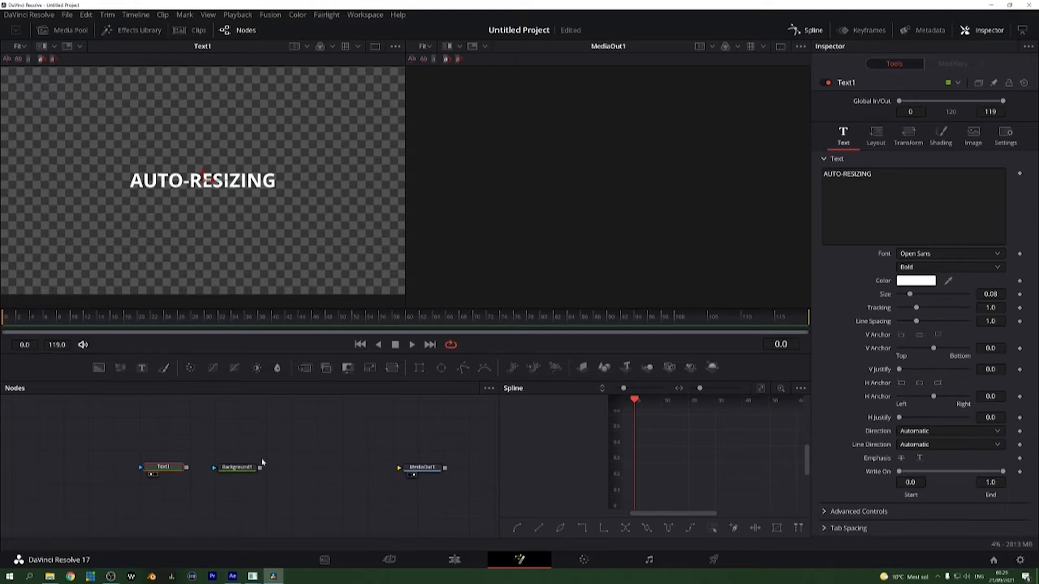
Step: Display the Background node in the second viewer and examine the Text node's shading, layout and text settings
{"action": "left_click", "coordinate": [241, 469]}
{"action": "key", "text": "2"}
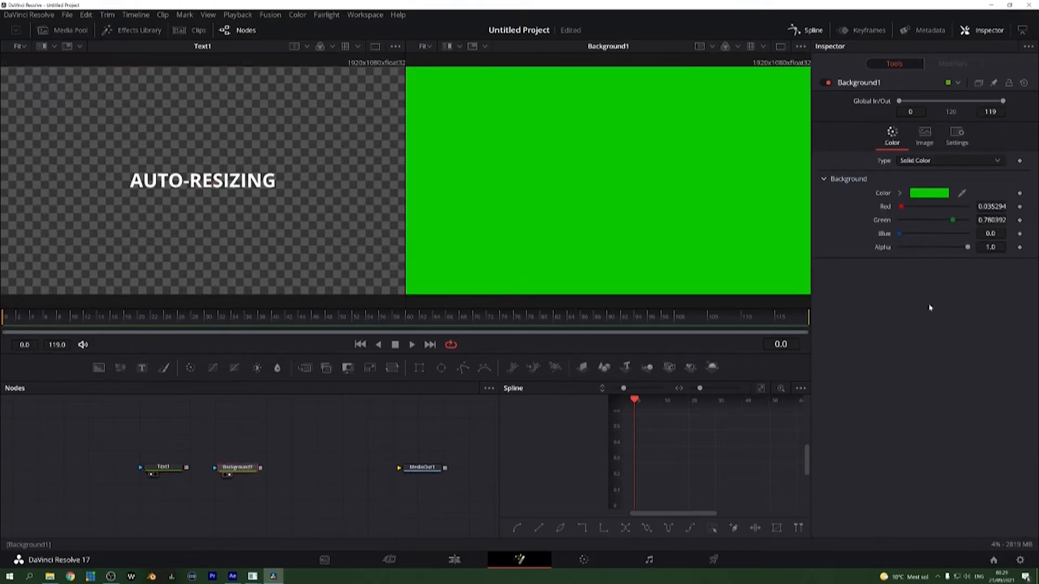
{"action": "left_click", "coordinate": [173, 467]}
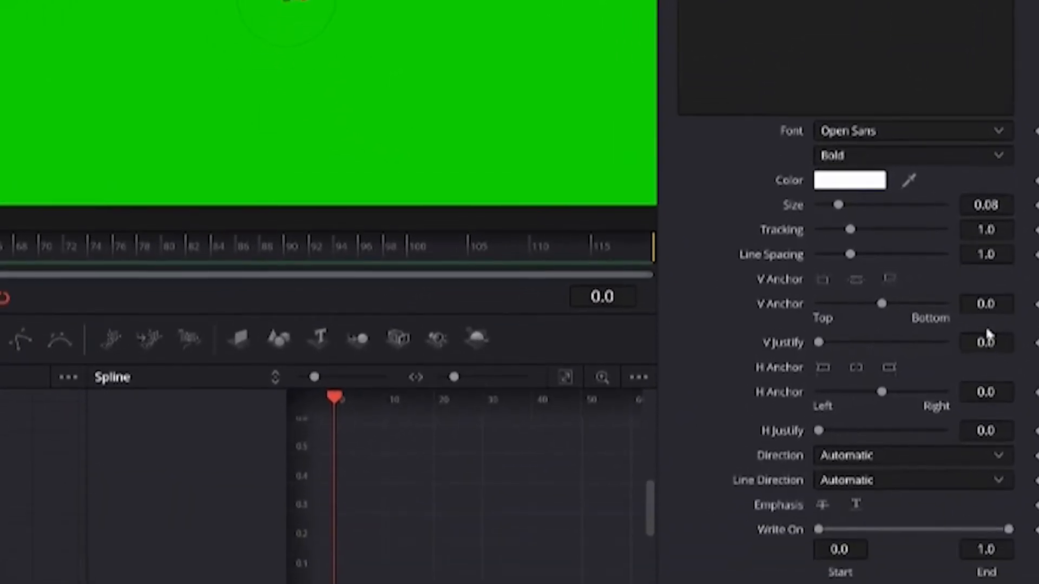
{"action": "left_click", "coordinate": [904, 0]}
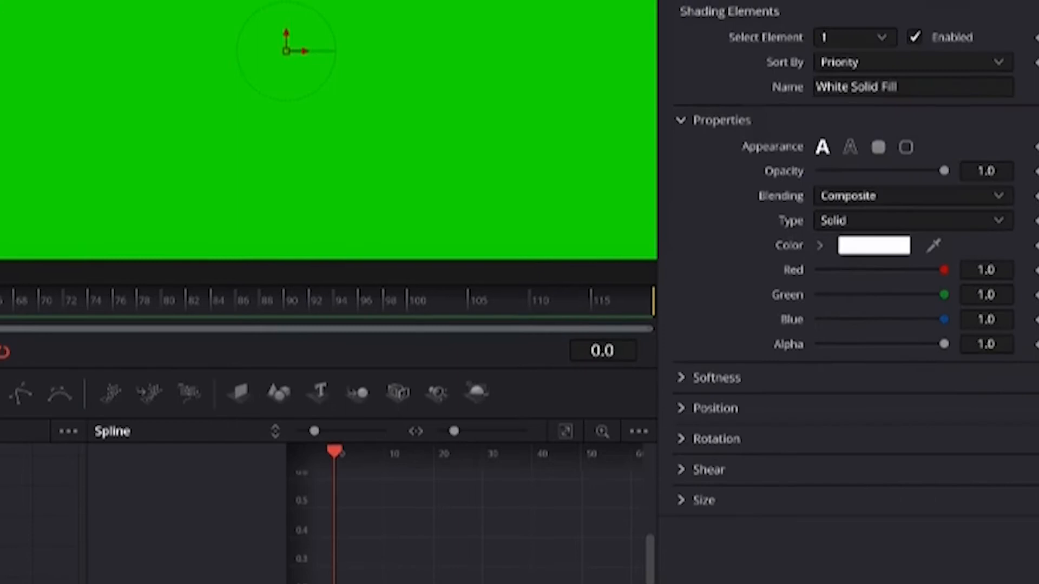
{"action": "left_click", "coordinate": [819, 0]}
{"action": "left_click", "coordinate": [788, 3]}
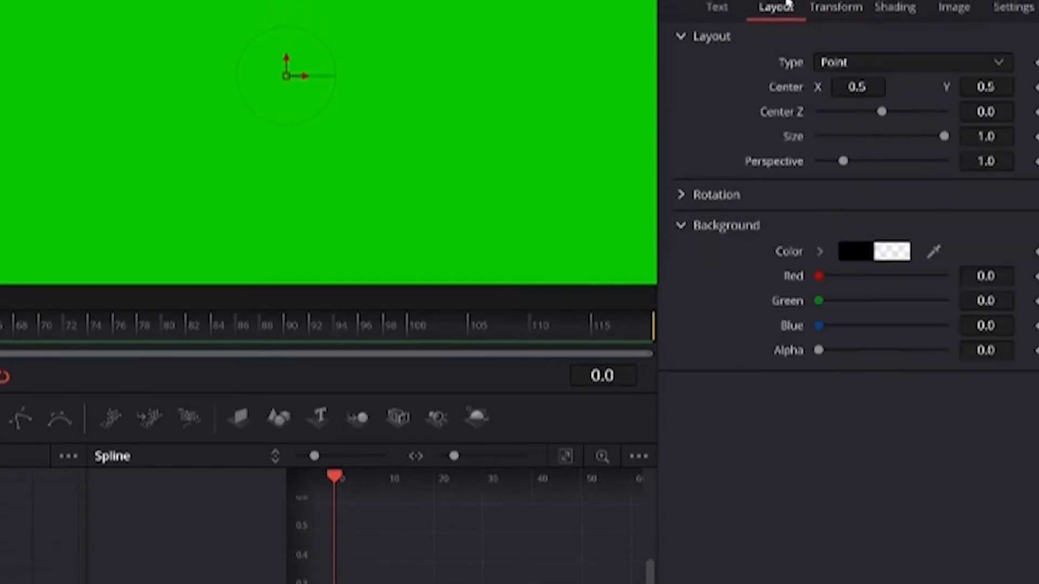
{"action": "left_click", "coordinate": [735, 4]}
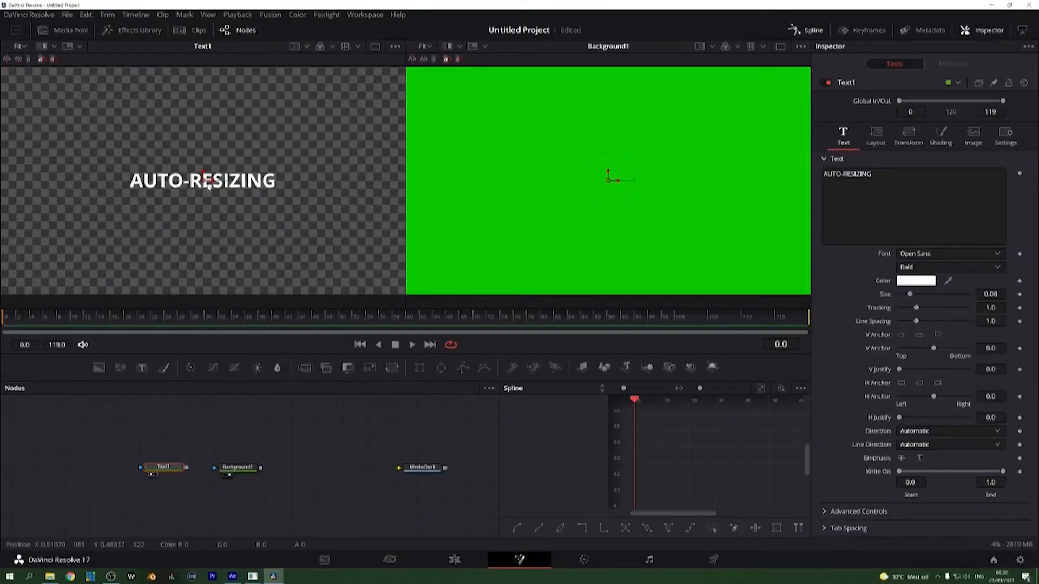
Step: Turn on Show DoD for the viewer that displays the Text node
{"action": "right_click", "coordinate": [211, 172]}
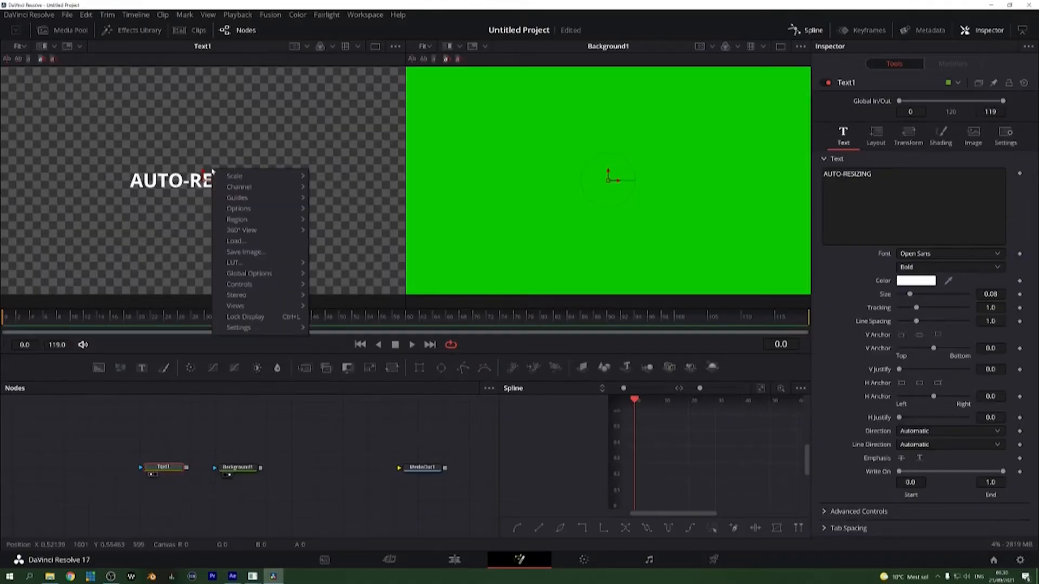
{"action": "mouse_move", "coordinate": [264, 220]}
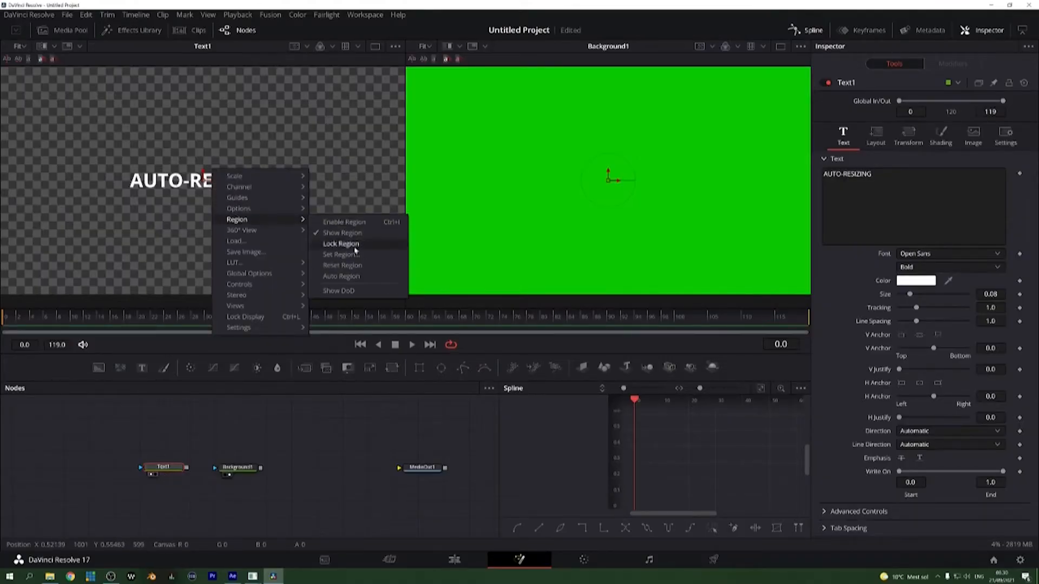
{"action": "left_click", "coordinate": [338, 291]}
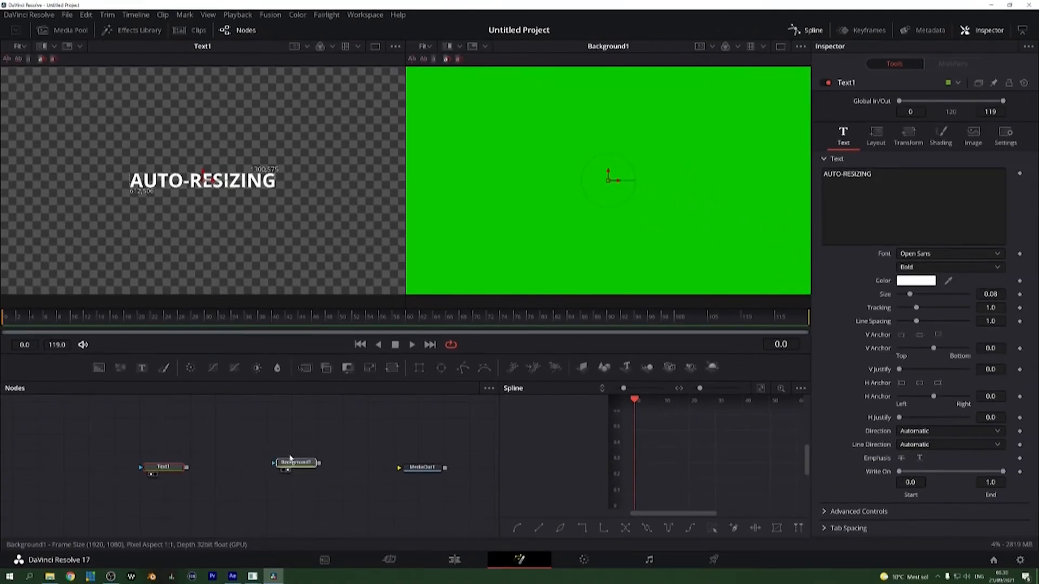
Step: Move the Background node away from the Text node and add a Set Domain node
{"action": "left_click", "coordinate": [279, 468]}
{"action": "left_click", "coordinate": [252, 442]}
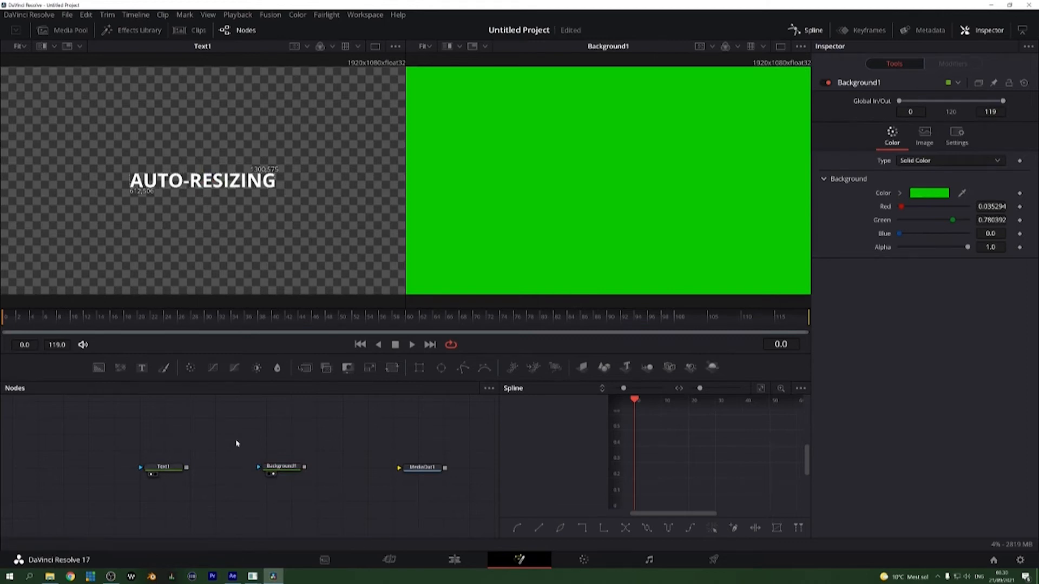
{"action": "left_click", "coordinate": [163, 467]}
{"action": "key", "text": "shift+space"}
{"action": "type", "text": "S"}
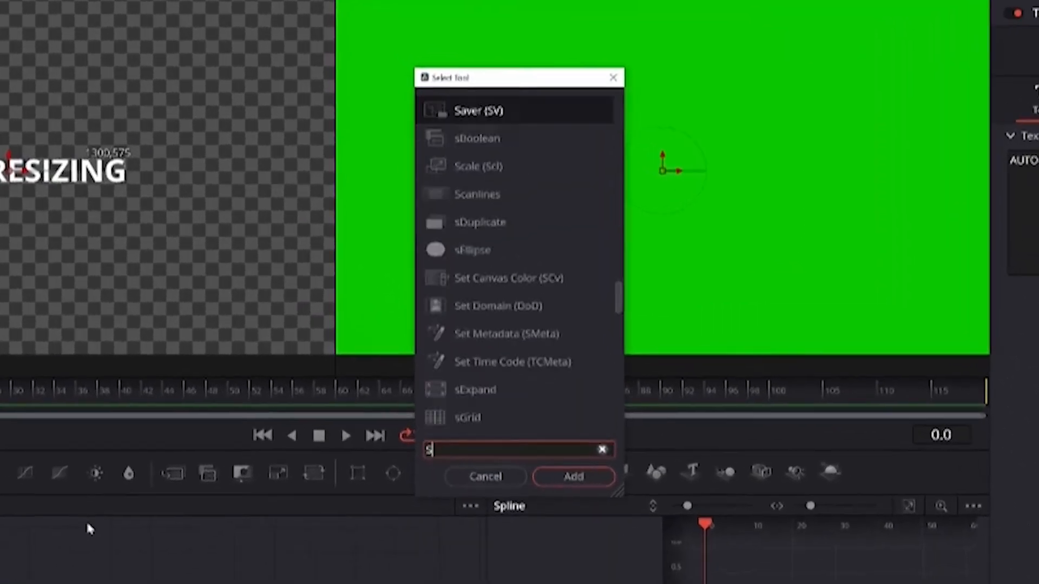
{"action": "type", "text": "ETDO"}
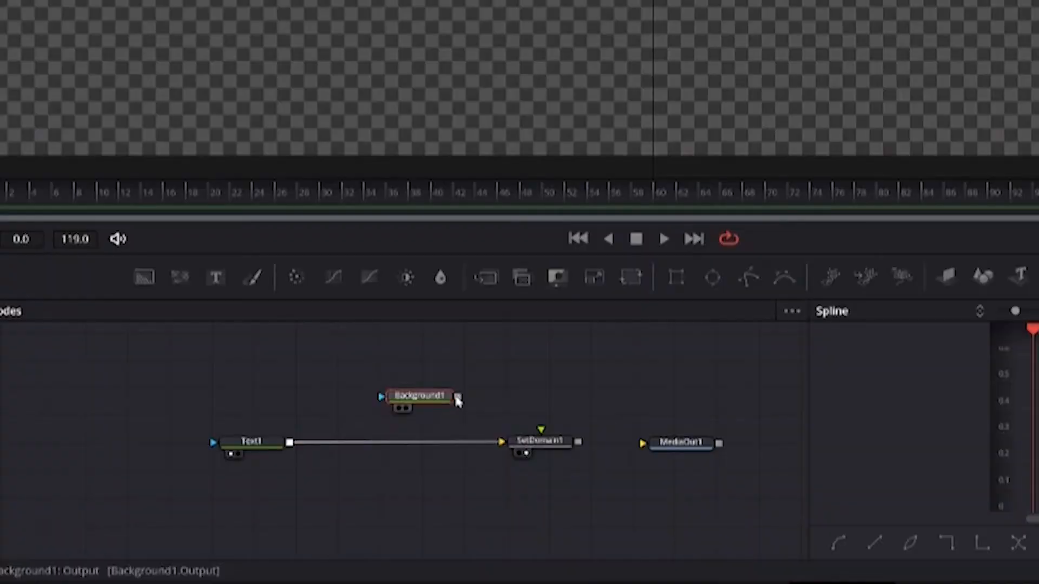
Step: Connect the Background node to Set Domain's background input and the Text node to its foreground input
{"action": "left_click_drag", "start_coordinate": [458, 398], "coordinate": [541, 436]}
{"action": "left_click_drag", "start_coordinate": [439, 408], "coordinate": [500, 441]}
{"action": "left_click_drag", "start_coordinate": [289, 443], "coordinate": [502, 444]}
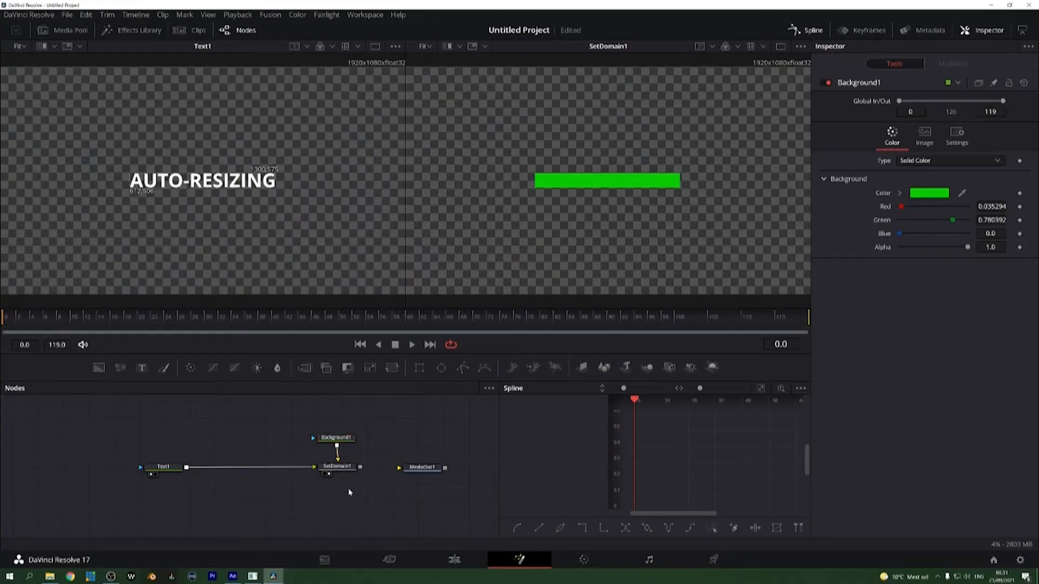
Step: Add a Merge node with Set Domain as its background and the Text node as its foreground
{"action": "key", "text": "shift+space"}
{"action": "type", "text": "merge"}
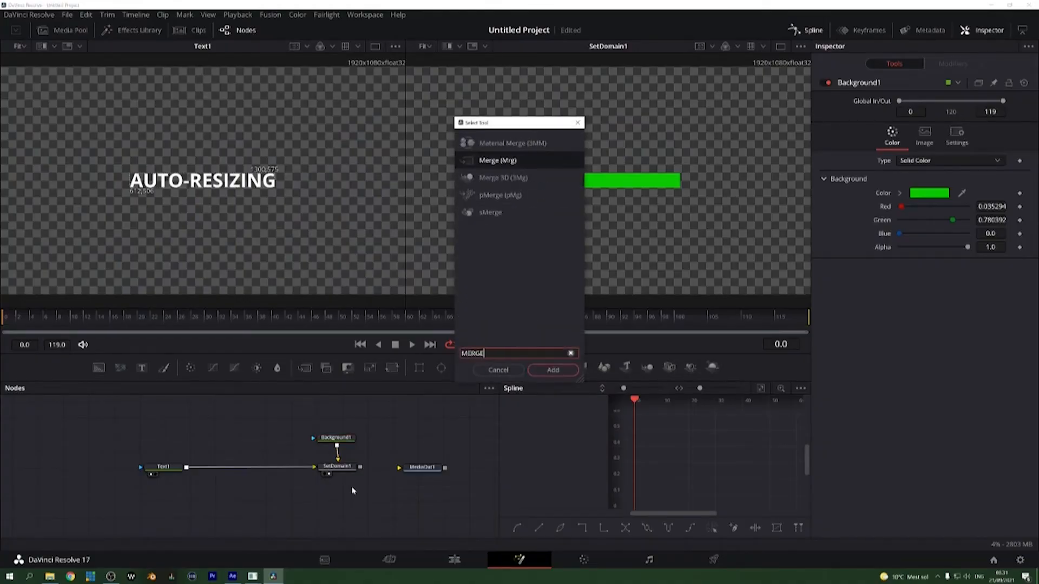
{"action": "key", "text": "Return"}
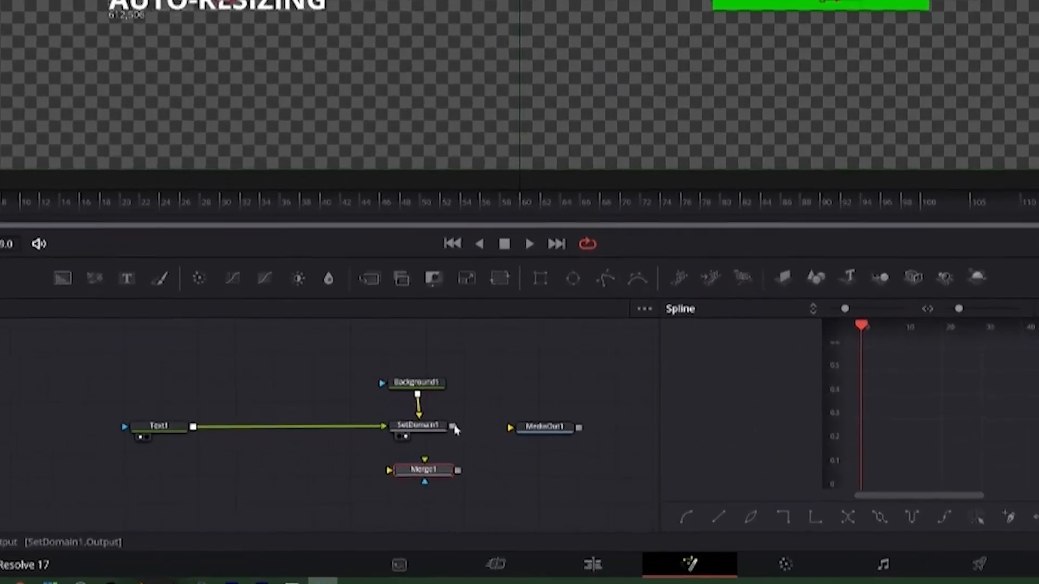
{"action": "left_click_drag", "start_coordinate": [360, 468], "coordinate": [343, 489]}
{"action": "left_click_drag", "start_coordinate": [197, 404], "coordinate": [423, 457]}
{"action": "left_click_drag", "start_coordinate": [198, 404], "coordinate": [424, 460]}
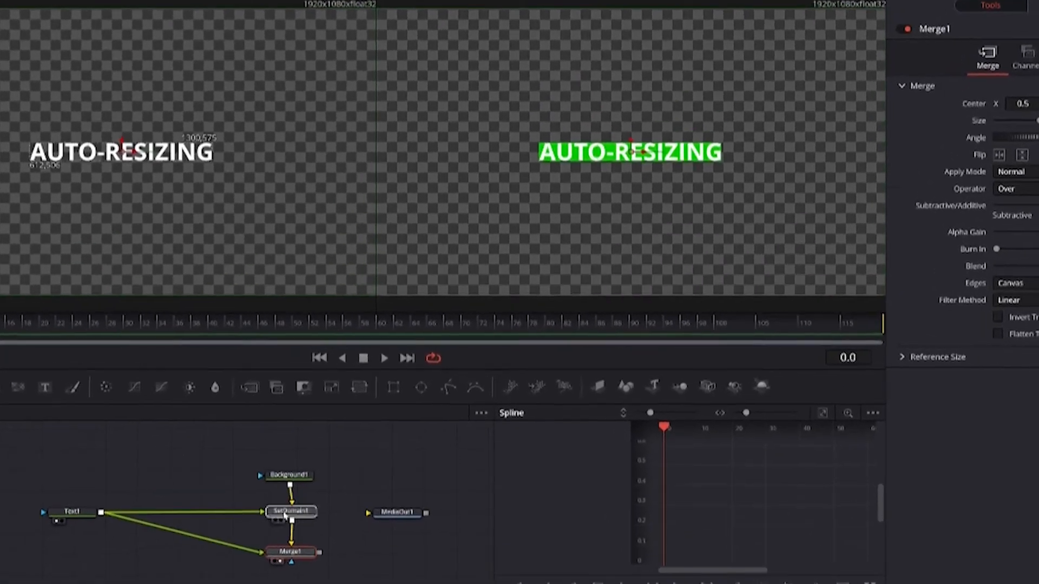
Step: Pad the Set Domain box around the text: left -0.02, bottom -0.02, right 0.02 and top 0.02
{"action": "left_click", "coordinate": [285, 515]}
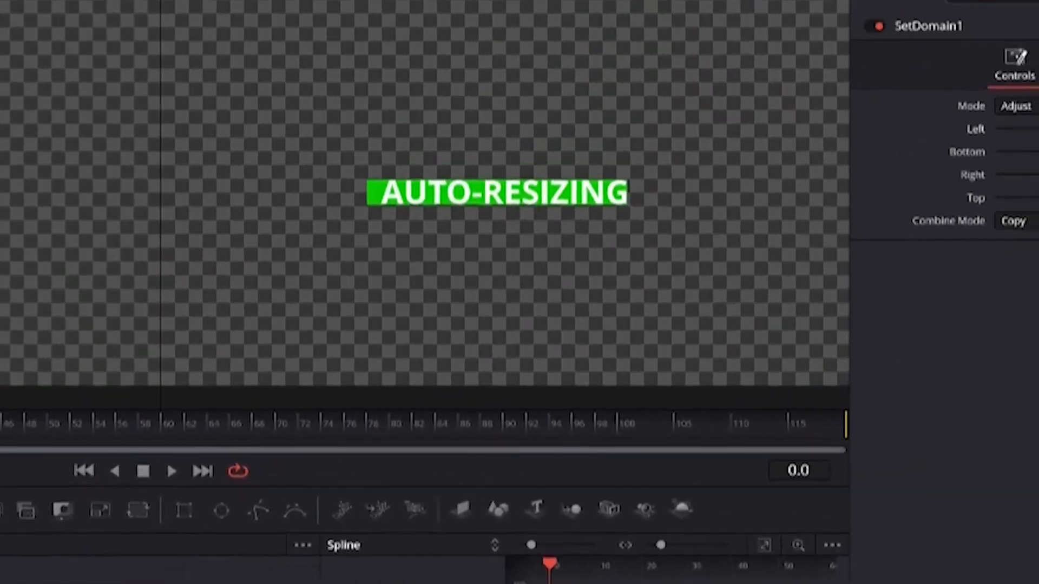
{"action": "key", "text": "Tab"}
{"action": "type", "text": "-0.02"}
{"action": "key", "text": "Tab"}
{"action": "type", "text": "0.02"}
{"action": "key", "text": "Tab"}
{"action": "type", "text": "0.02"}
{"action": "key", "text": "Return"}
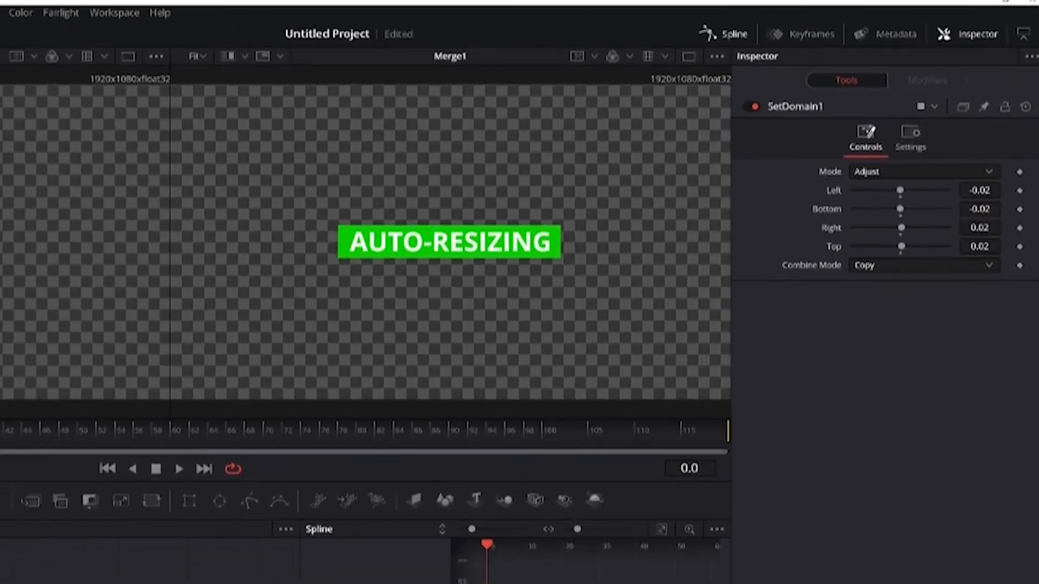
Step: Try out a different text size on the Text node and replace its text with GRAPHICS MACHINE
{"action": "left_click", "coordinate": [180, 470]}
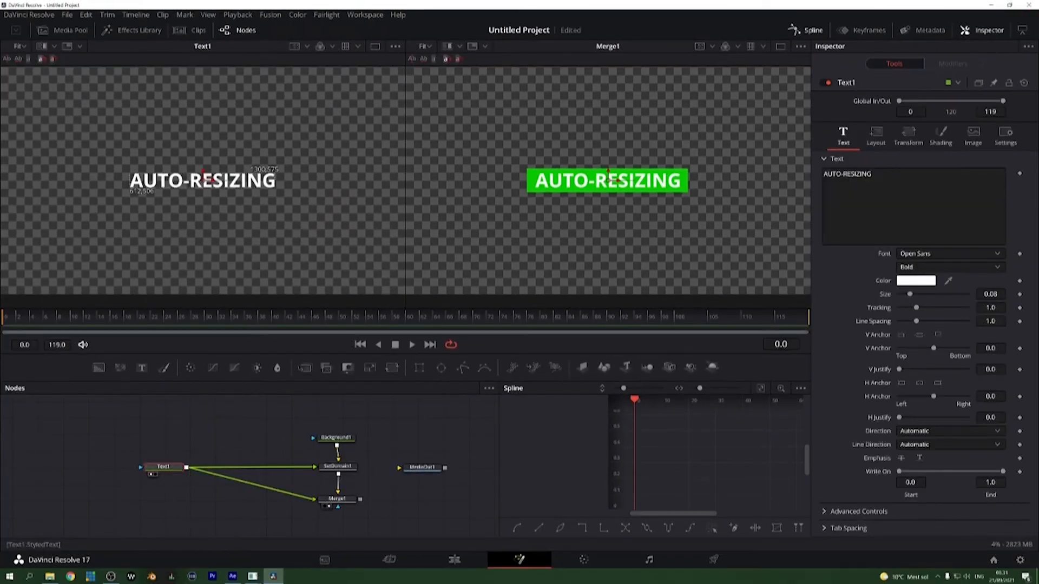
{"action": "mouse_move", "coordinate": [912, 295]}
{"action": "left_mouse_down"}
{"action": "mouse_move", "coordinate": [930, 295]}
{"action": "mouse_move", "coordinate": [911, 295]}
{"action": "mouse_move", "coordinate": [928, 310]}
{"action": "mouse_move", "coordinate": [917, 312]}
{"action": "left_mouse_up"}
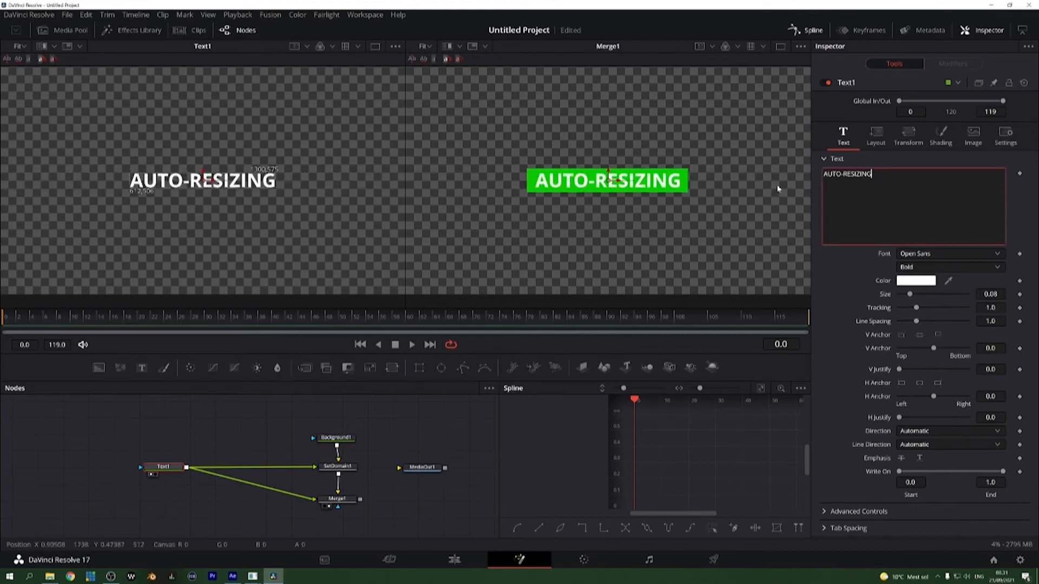
{"action": "type", "text": "GRAPHC"}
{"action": "key", "text": "BackSpace"}
{"action": "type", "text": "ICS MACHINE"}
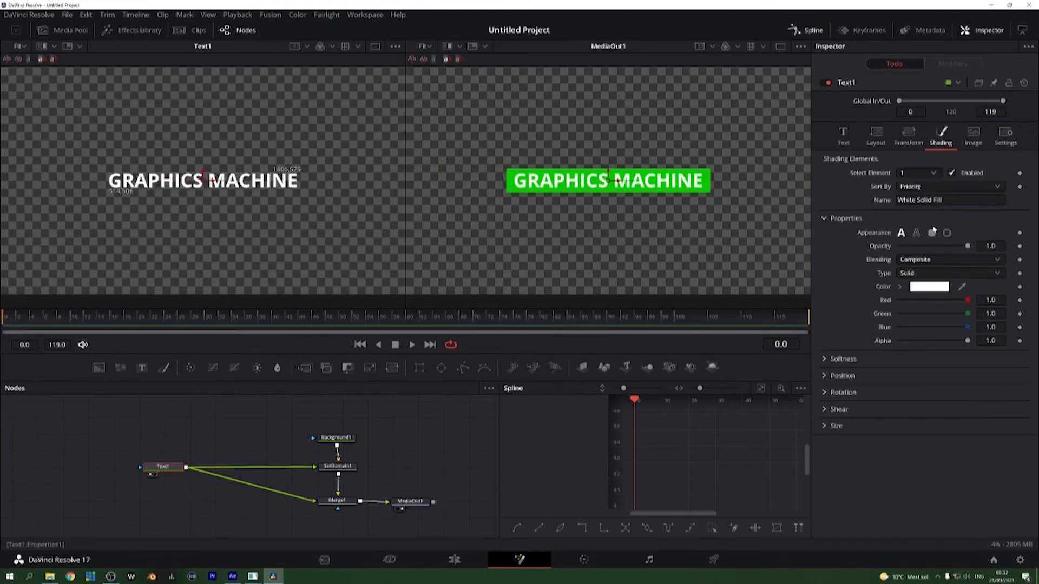
Step: Adjust the text's shading opacity and move the Text node closer to the Set Domain and Merge nodes
{"action": "left_click_drag", "start_coordinate": [963, 247], "coordinate": [998, 247]}
{"action": "left_click_drag", "start_coordinate": [171, 468], "coordinate": [201, 467]}
{"action": "left_click", "coordinate": [212, 505]}
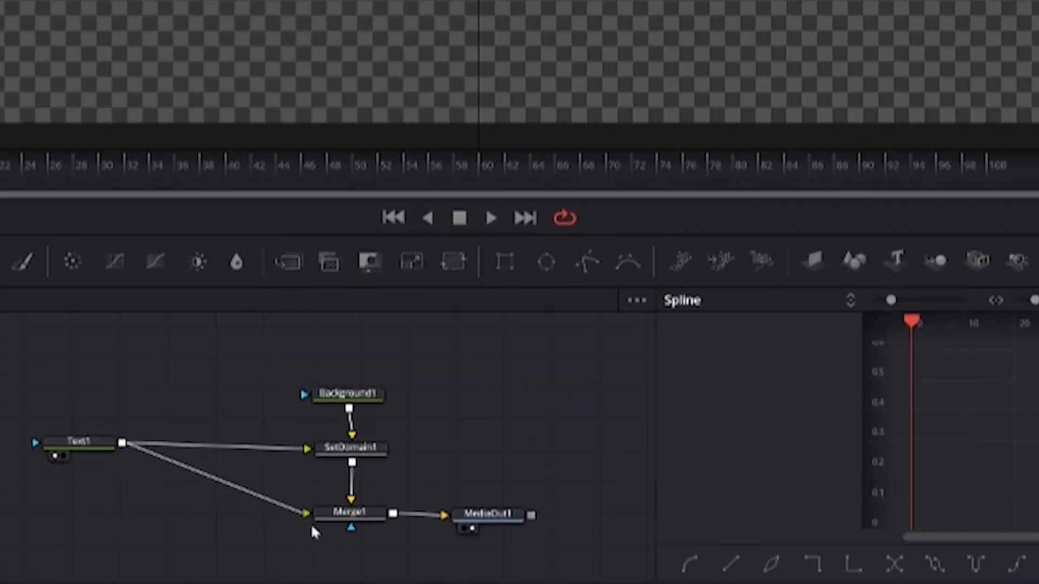
Step: Add a second Merge node and a second Background node, and connect that Background as the new Merge's background input
{"action": "key", "text": "shift+space"}
{"action": "type", "text": "MERGE"}
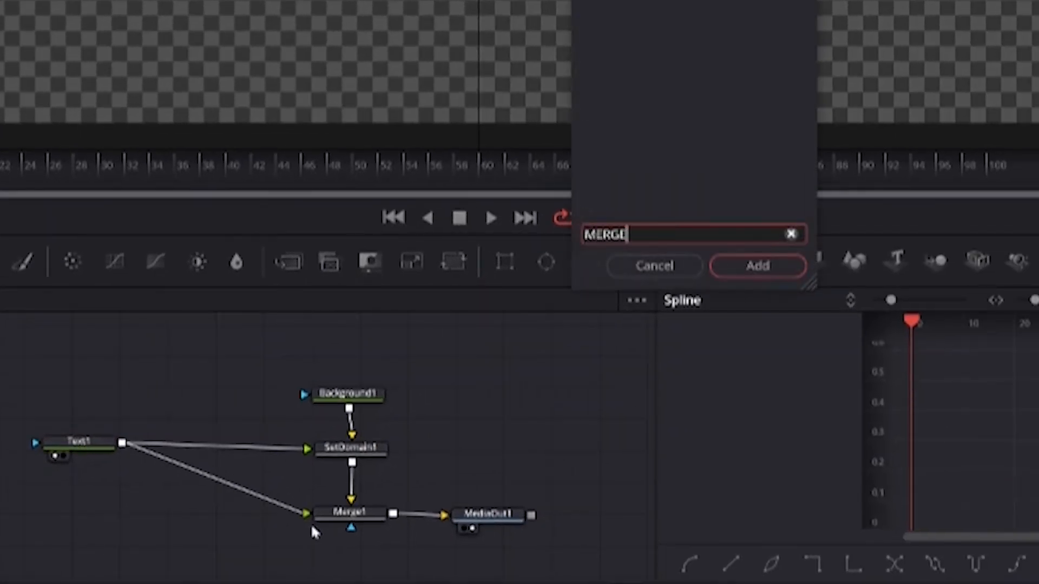
{"action": "key", "text": "Return"}
{"action": "key", "text": "shift+space"}
{"action": "type", "text": "BA"}
{"action": "key", "text": "BackSpace"}
{"action": "type", "text": "ACK"}
{"action": "key", "text": "BackSpace"}
{"action": "key", "text": "Return"}
{"action": "left_click_drag", "start_coordinate": [212, 530], "coordinate": [95, 504]}
{"action": "key", "text": "1"}
{"action": "left_click_drag", "start_coordinate": [346, 450], "coordinate": [351, 448]}
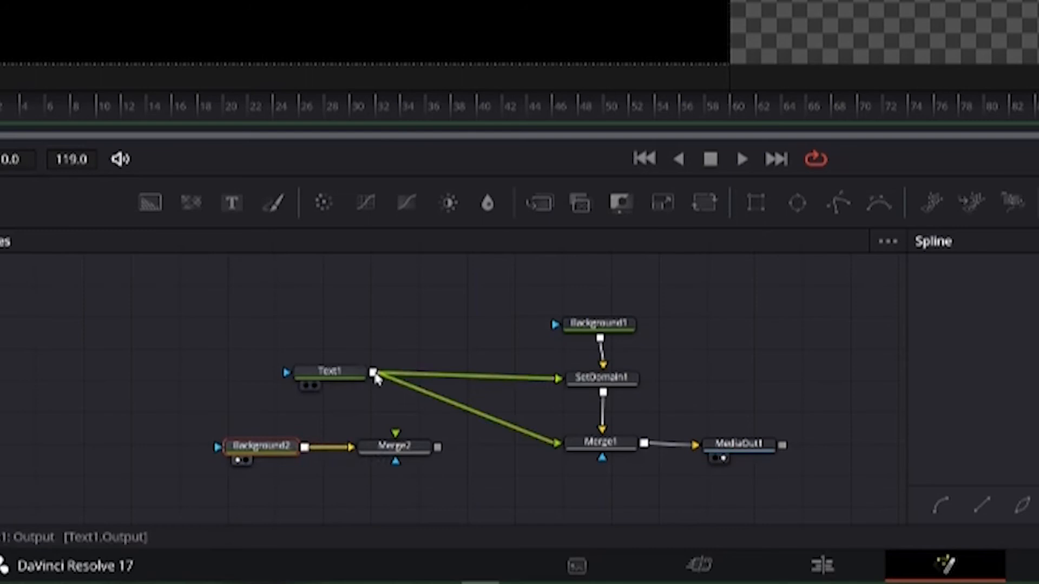
Step: Reroute the text into Merge2's foreground, feed Merge2's output into Merge1's foreground, and show Merge2 in the first viewer
{"action": "left_click_drag", "start_coordinate": [510, 429], "coordinate": [550, 450]}
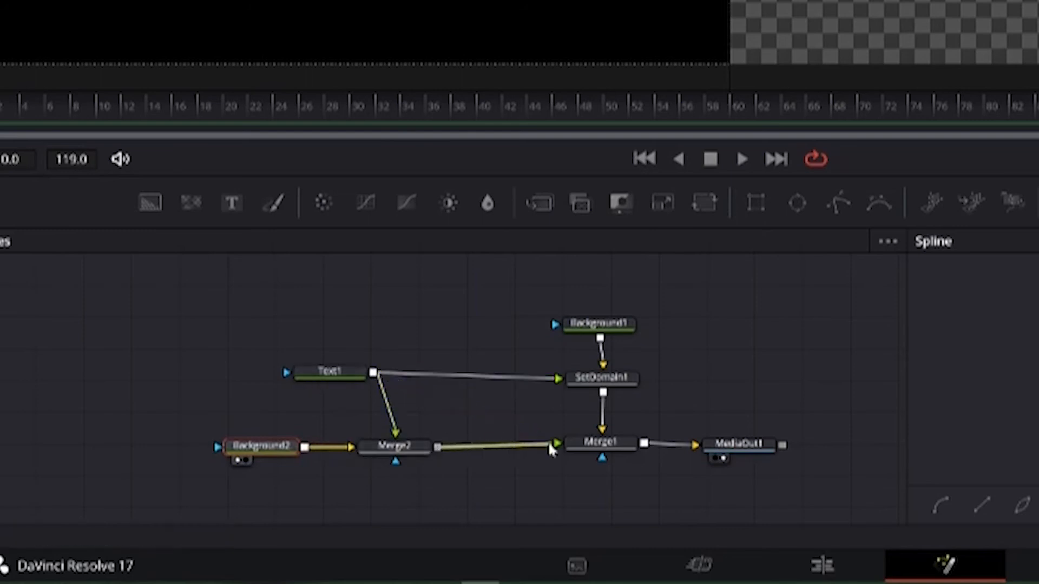
{"action": "left_click", "coordinate": [389, 453]}
{"action": "key", "text": "1"}
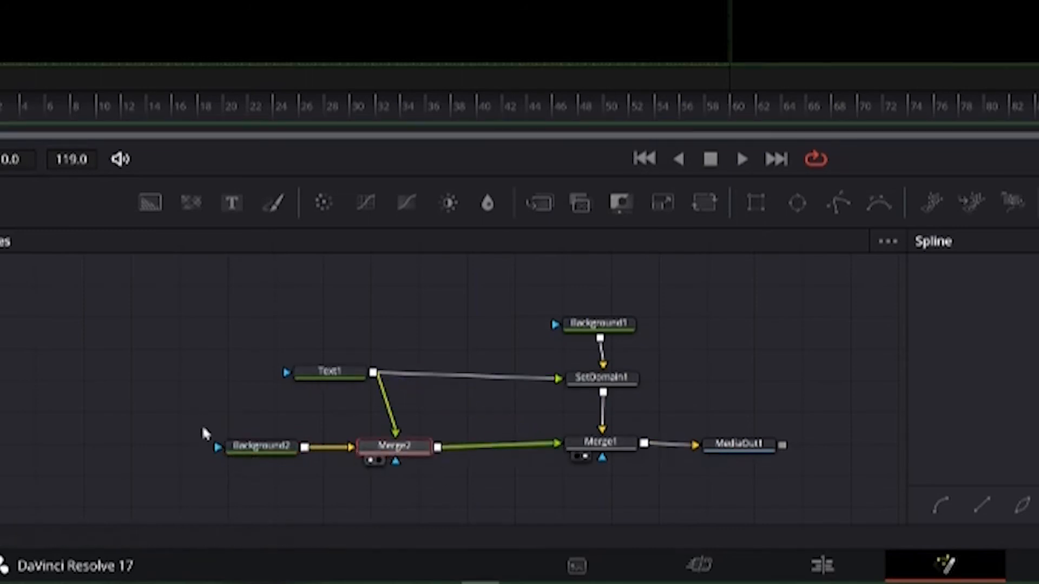
Step: Set Background2's alpha to 0 and lower the Blend of Merge2 to fade the text
{"action": "left_click", "coordinate": [248, 453]}
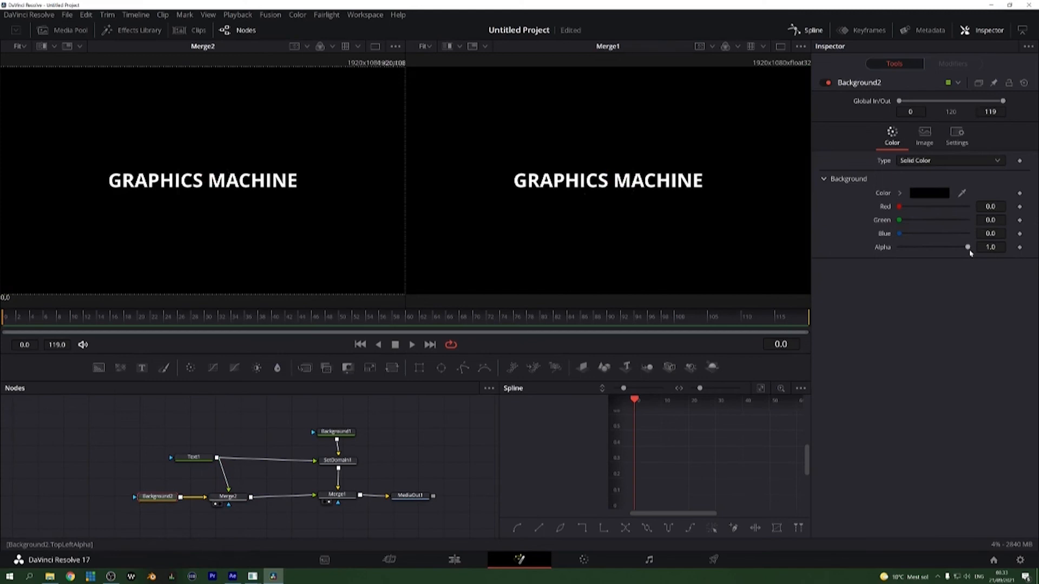
{"action": "left_click_drag", "start_coordinate": [969, 247], "coordinate": [831, 249]}
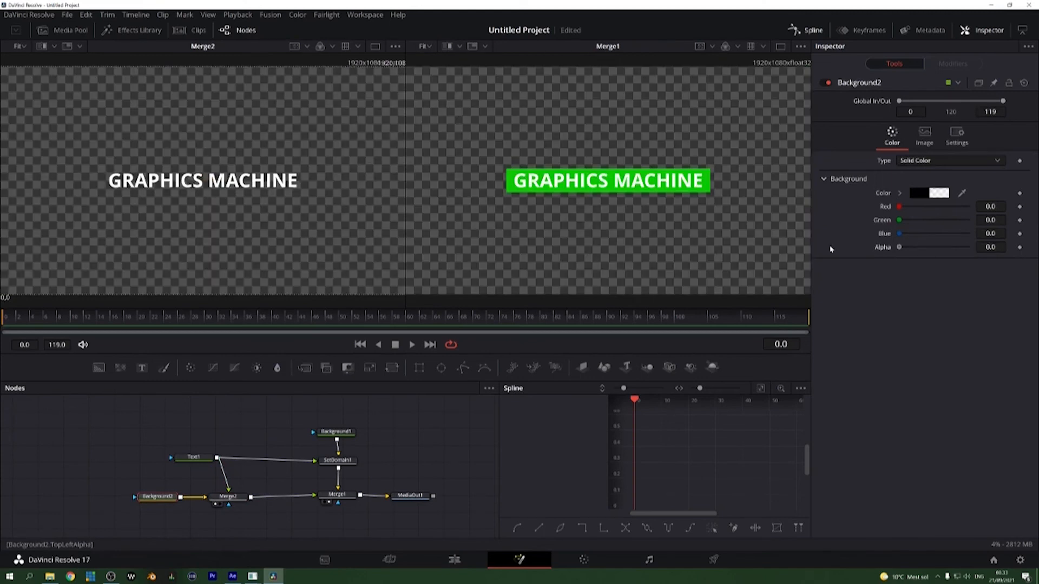
{"action": "left_click", "coordinate": [228, 497]}
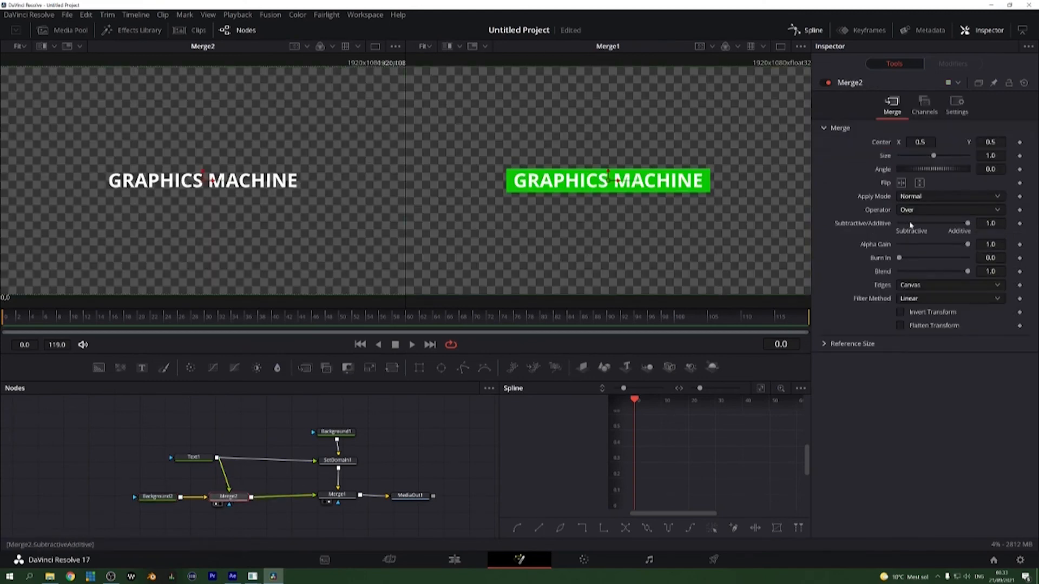
{"action": "mouse_move", "coordinate": [968, 272]}
{"action": "left_mouse_down"}
{"action": "mouse_move", "coordinate": [870, 268]}
{"action": "mouse_move", "coordinate": [966, 270]}
{"action": "left_mouse_up"}
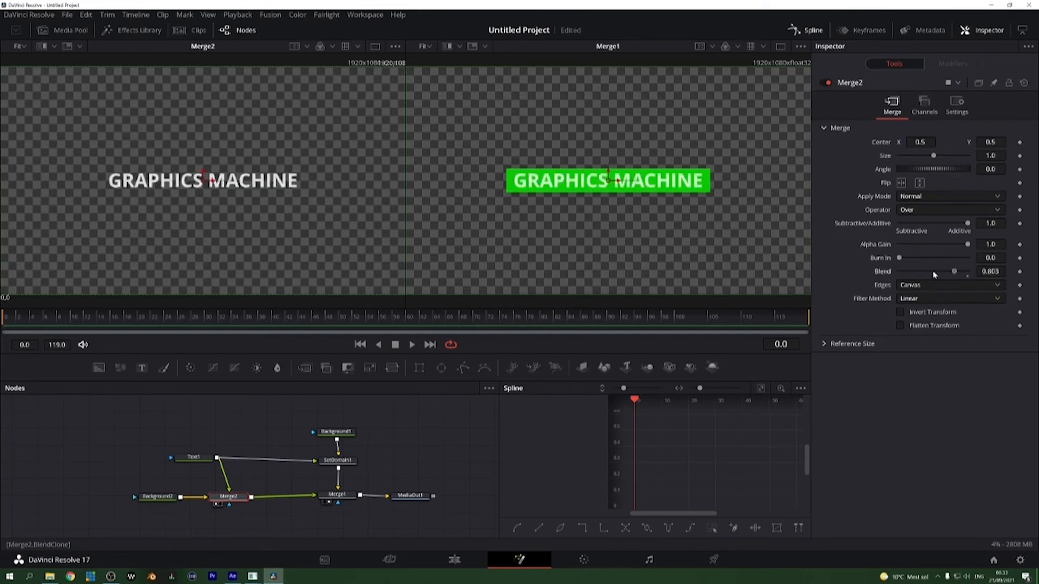